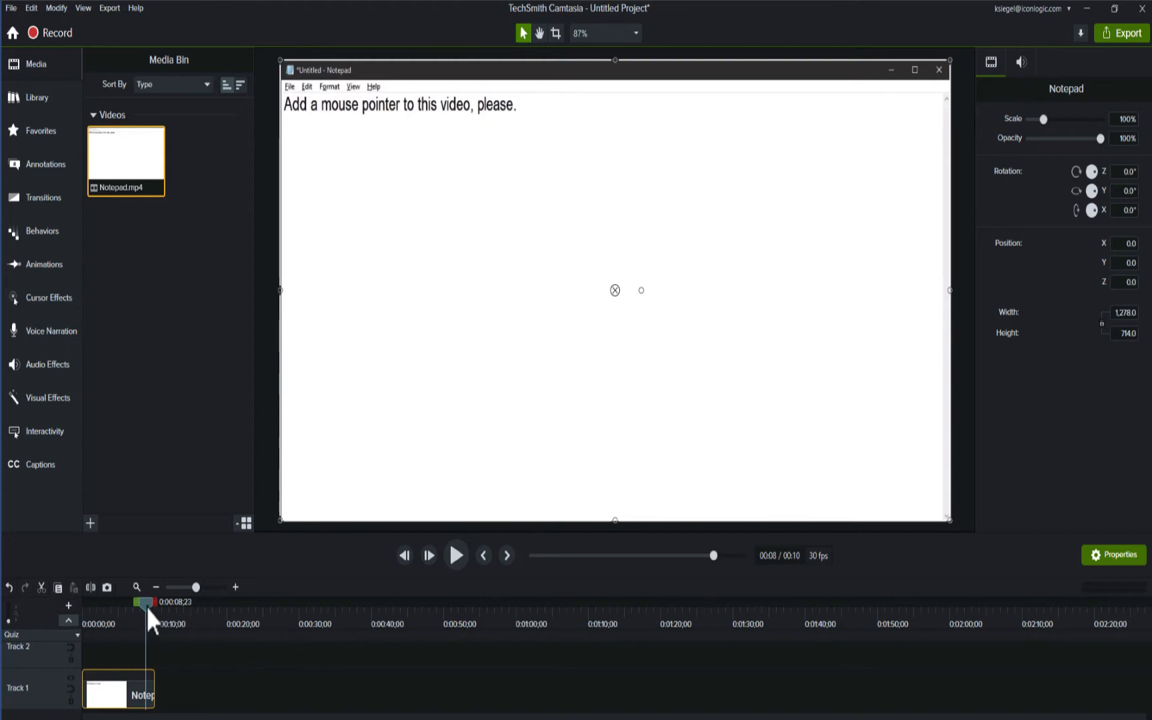
# Play the Notepad video from its start to see which actions need a mouse pointer
pyautogui.moveTo(146, 607); pyautogui.dragTo(81, 629)
pyautogui.press('space')
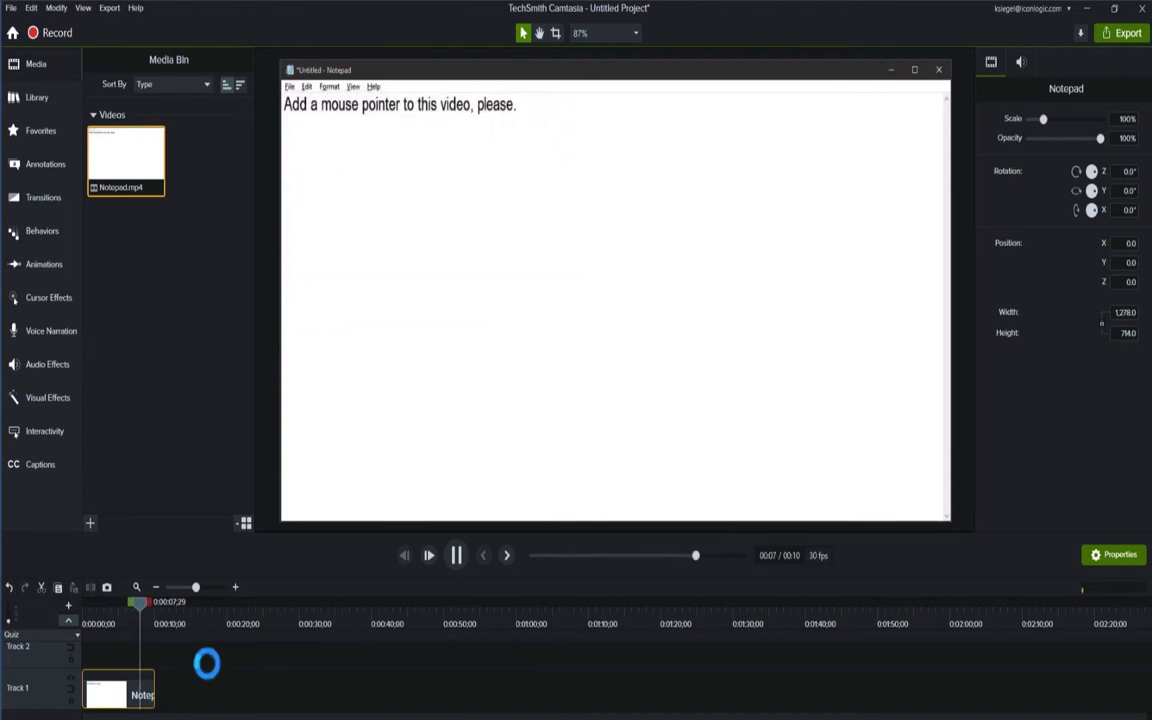
pyautogui.press('space')
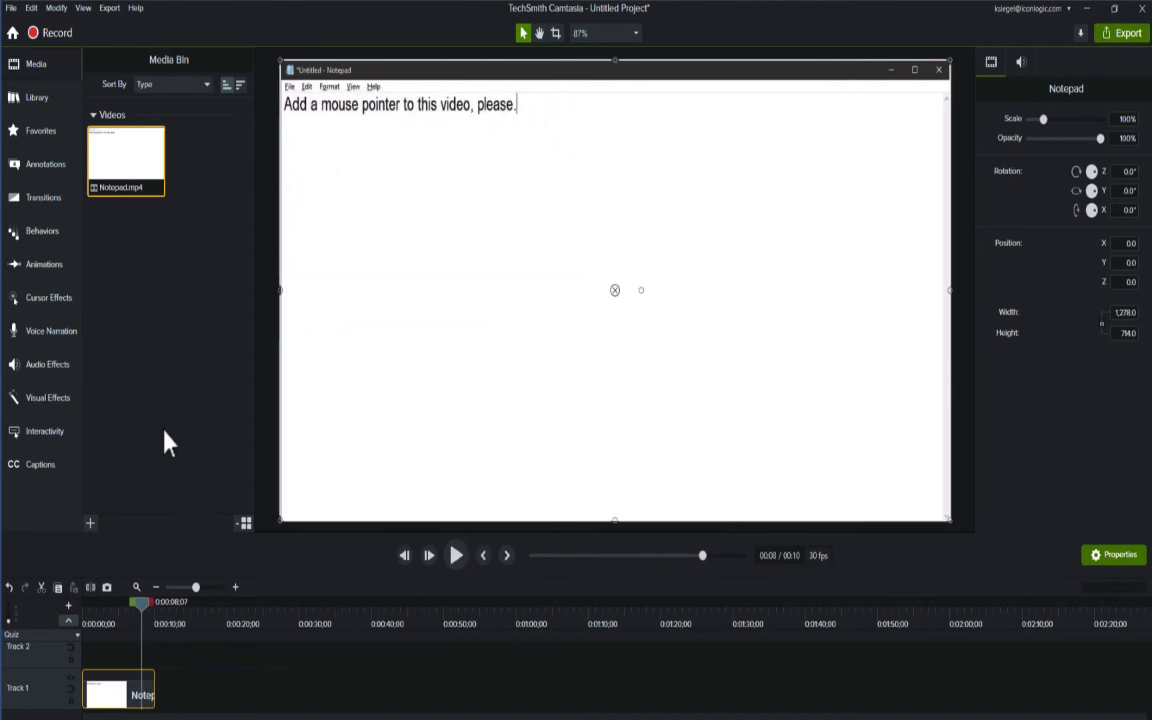
# Open the cursor effects and check the options available for the Highlight effect on the selected Notepad clip
pyautogui.click(64, 298)
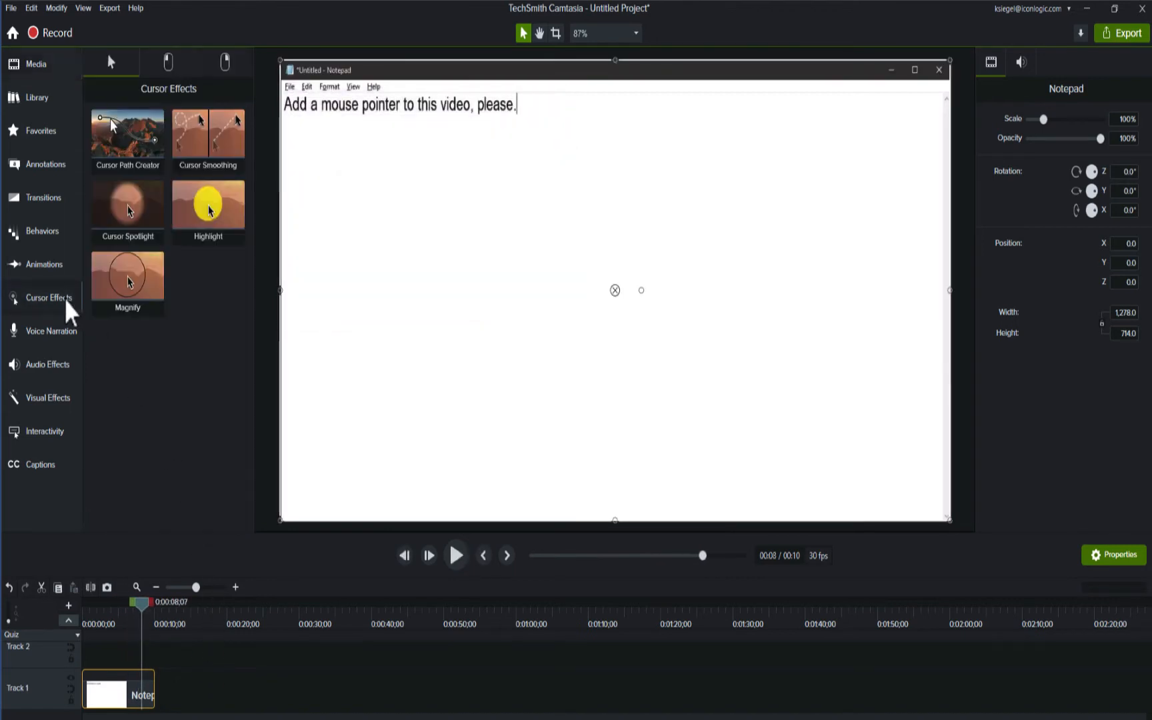
pyautogui.rightClick(203, 219)
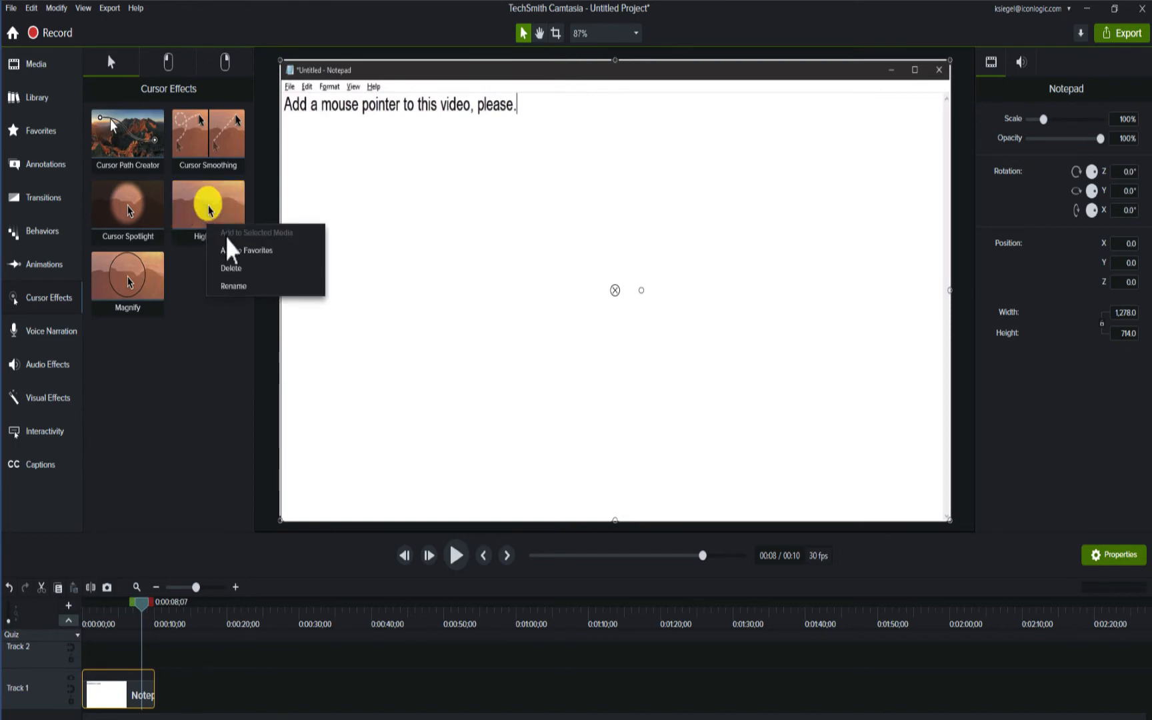
pyautogui.click(186, 331)
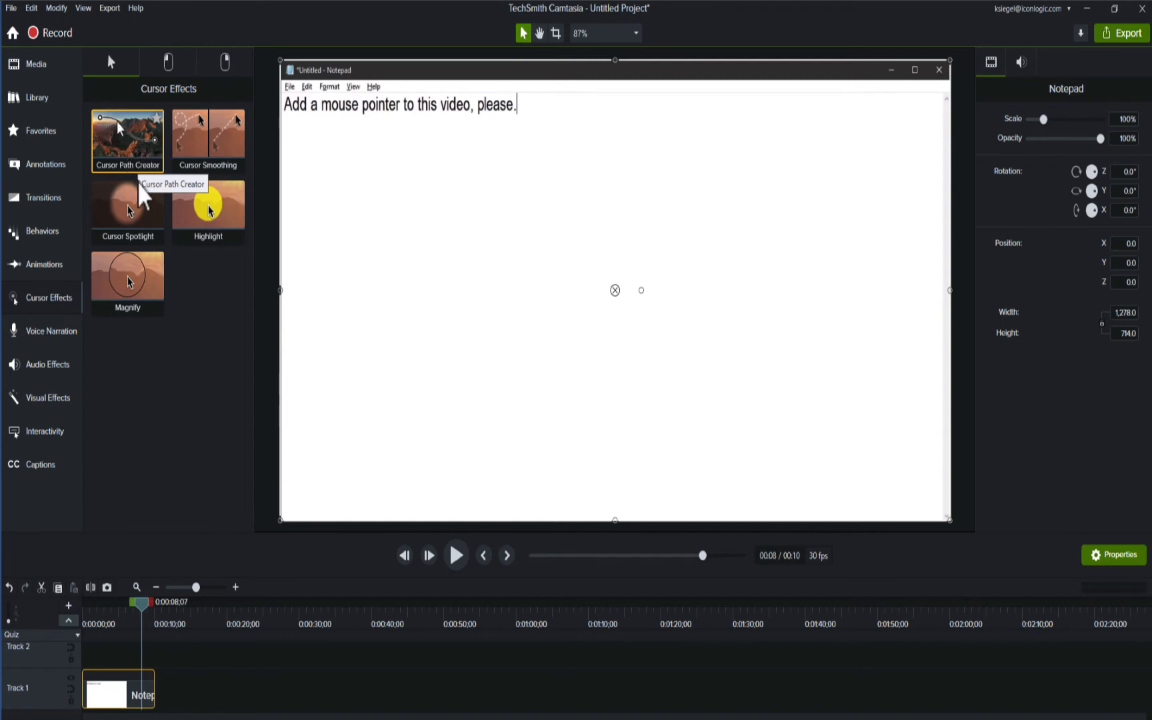
# Apply the Cursor Path Creator effect to the Notepad clip with the playhead at its start, and preview the default pointer movement
pyautogui.moveTo(142, 604); pyautogui.dragTo(81, 629)
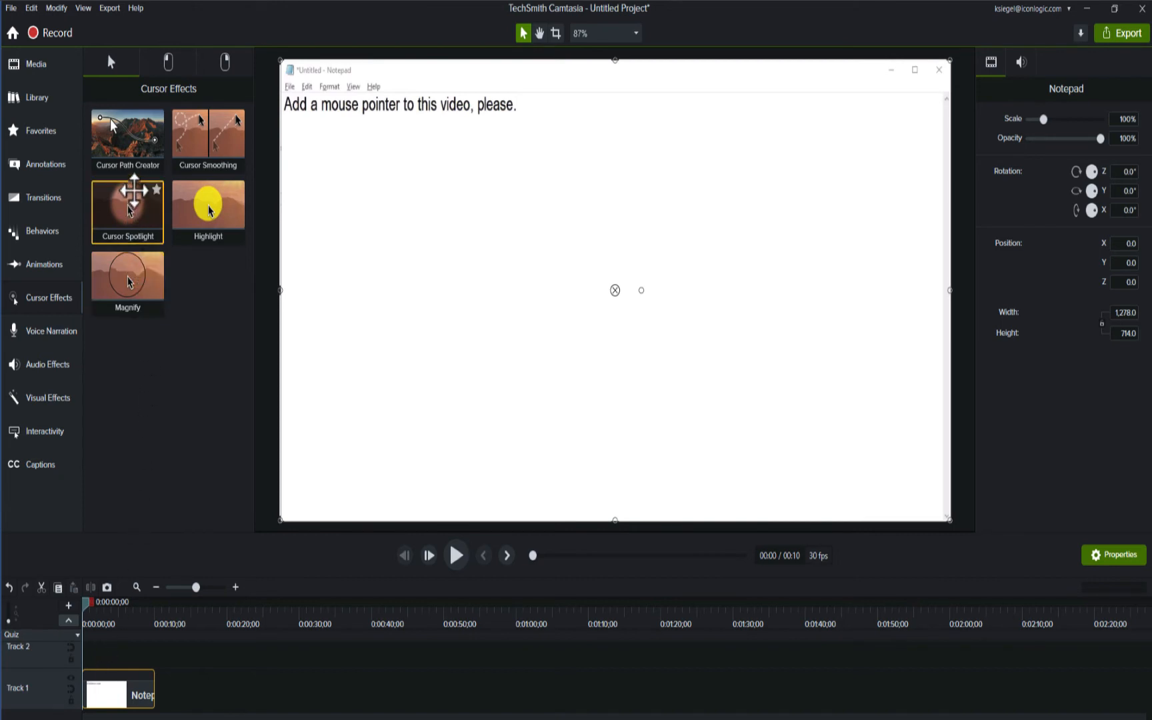
pyautogui.rightClick(135, 155)
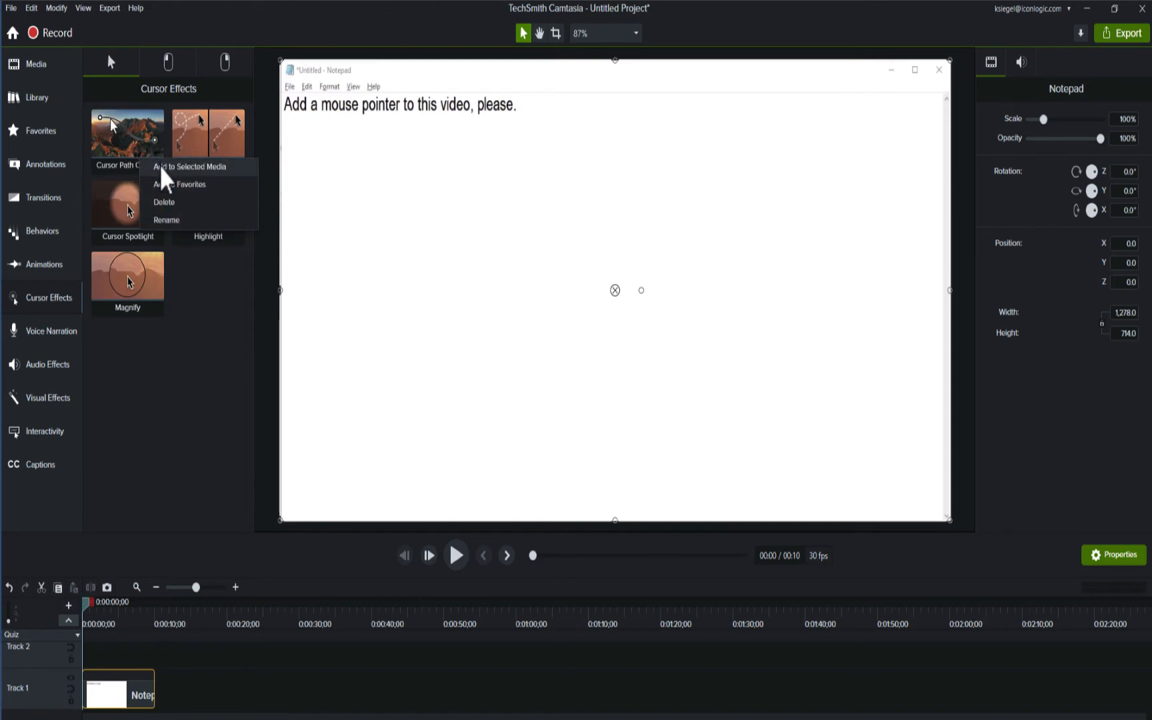
pyautogui.click(162, 168)
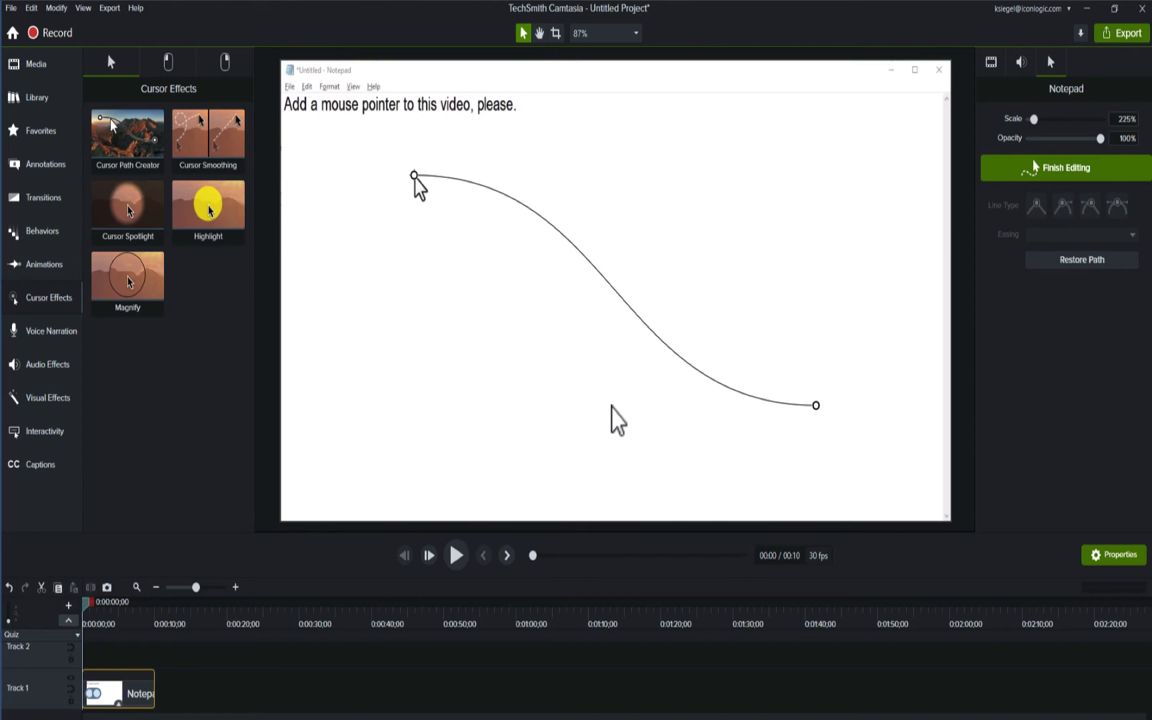
pyautogui.press('space')
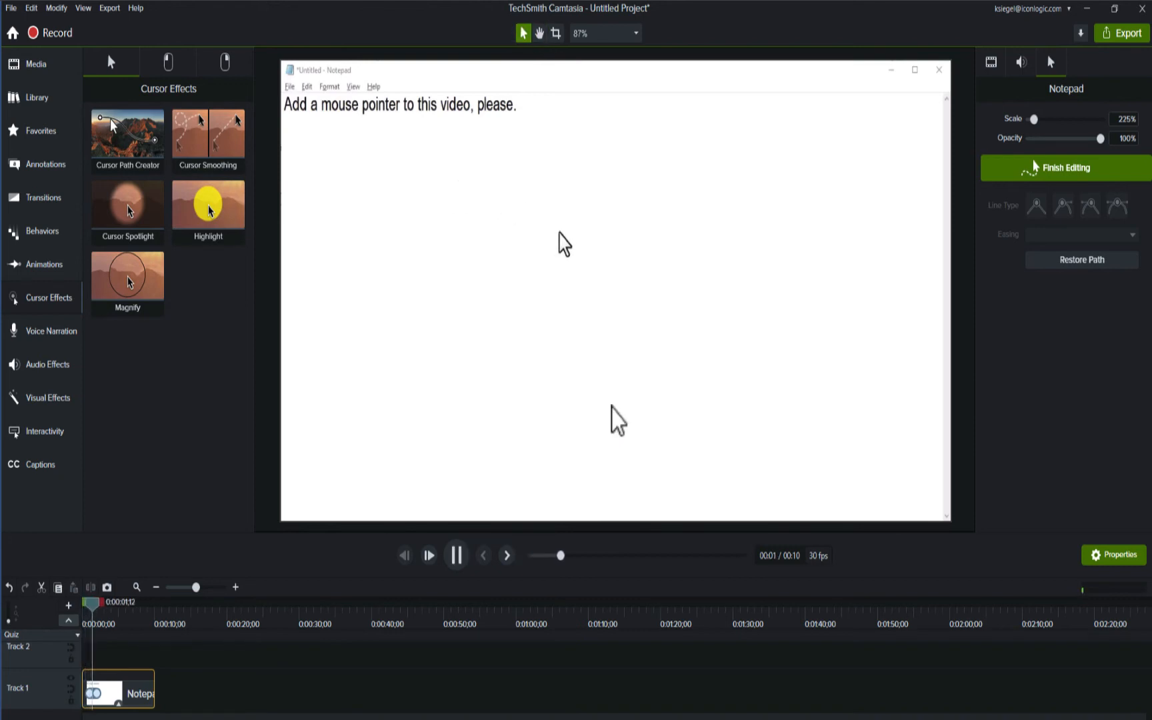
pyautogui.press('space')
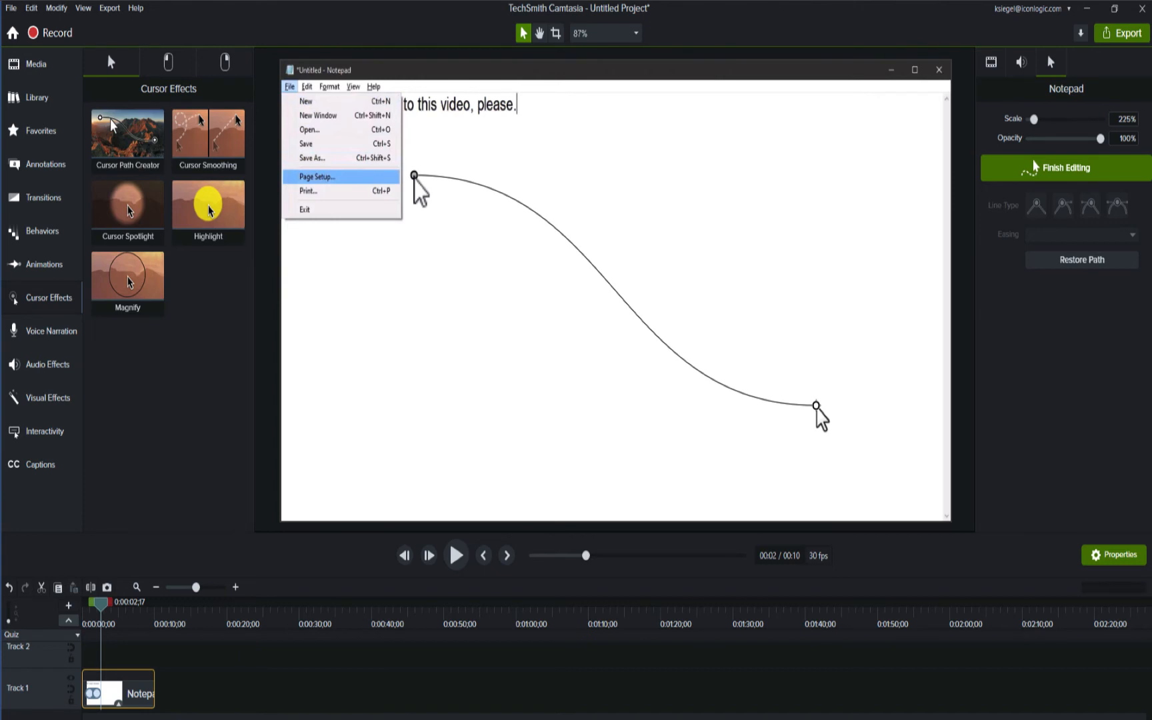
# Move the path's start point slightly down and, at 0:00:01;14, add a path point placed on Notepad's File menu
pyautogui.moveTo(414, 175); pyautogui.dragTo(417, 199)
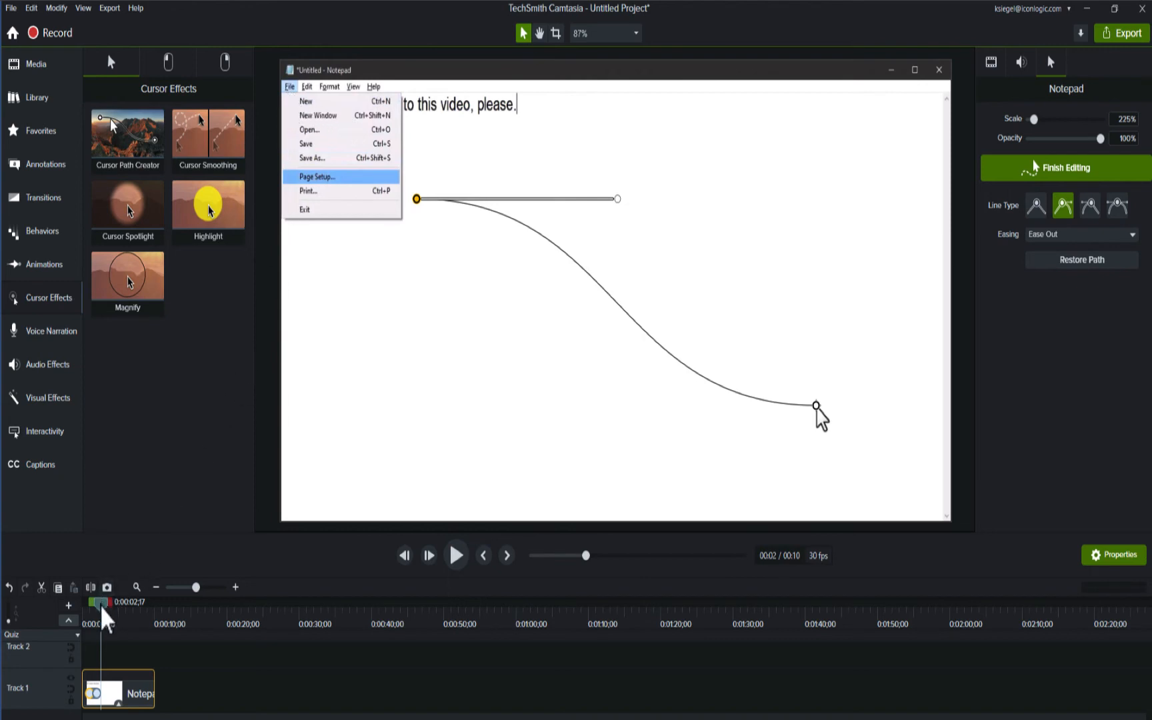
pyautogui.moveTo(104, 599)
pyautogui.mouseDown()
pyautogui.moveTo(83, 608)
pyautogui.moveTo(93, 610)
pyautogui.mouseUp()
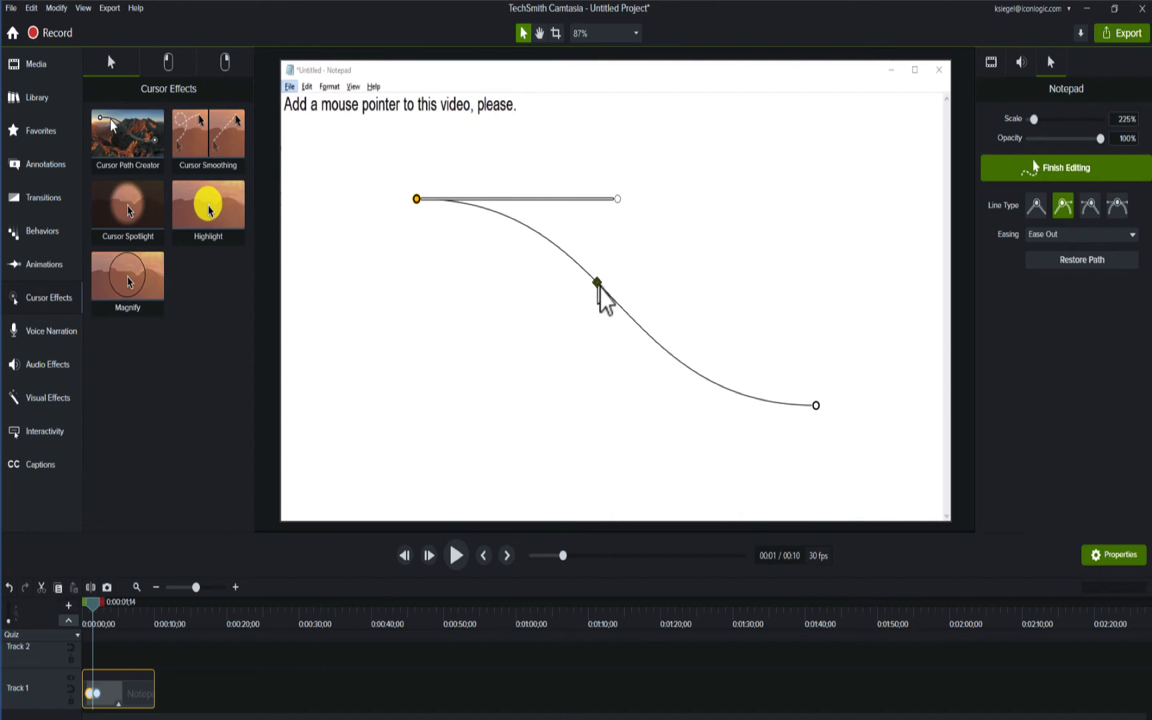
pyautogui.click(598, 284)
pyautogui.moveTo(591, 286); pyautogui.dragTo(292, 88)
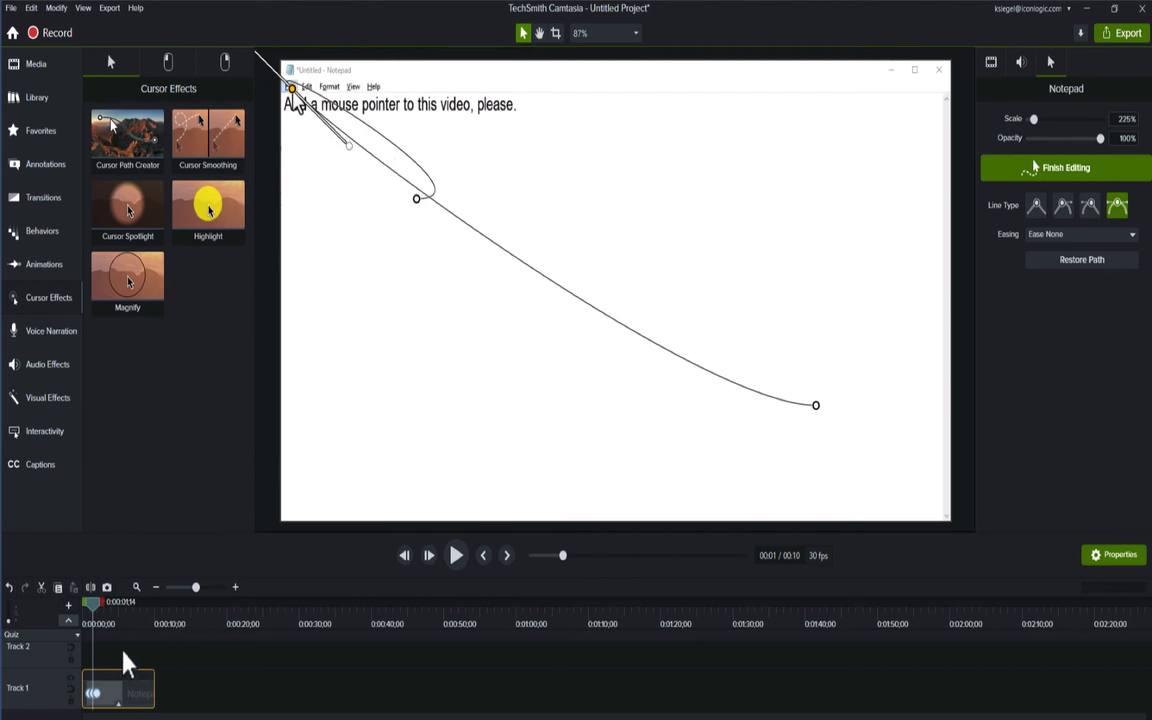
# Play the clip from the start to preview the three-point cursor path
pyautogui.moveTo(95, 608); pyautogui.dragTo(83, 606)
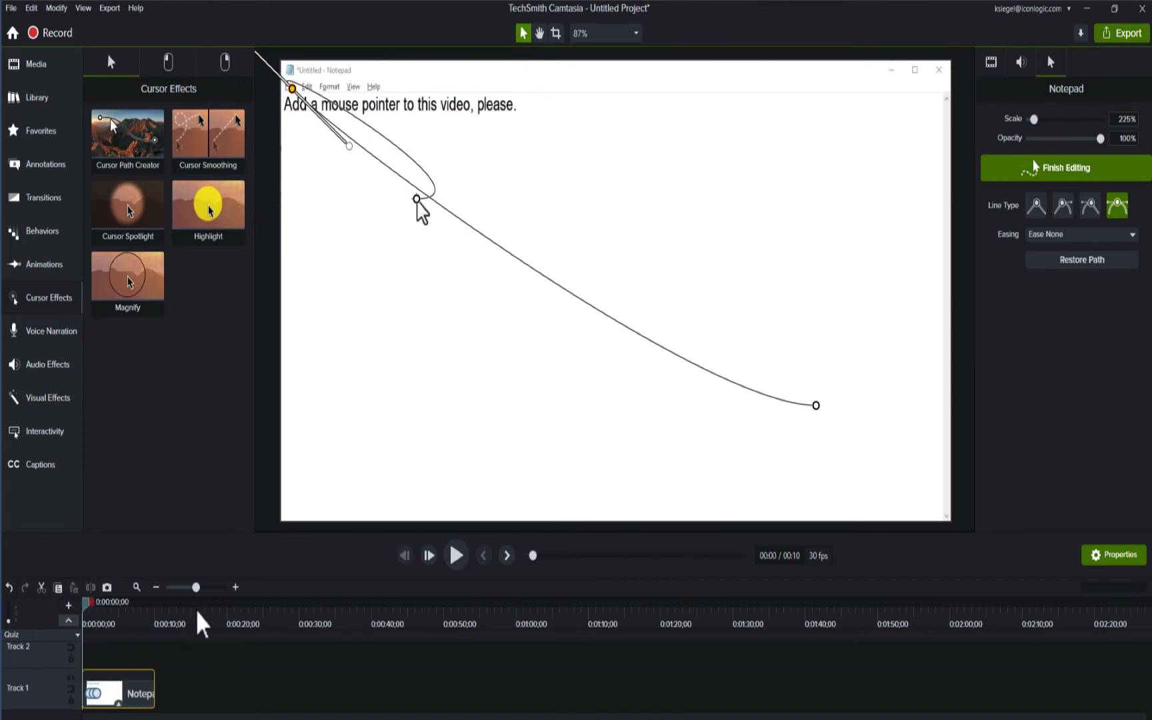
pyautogui.press('space')
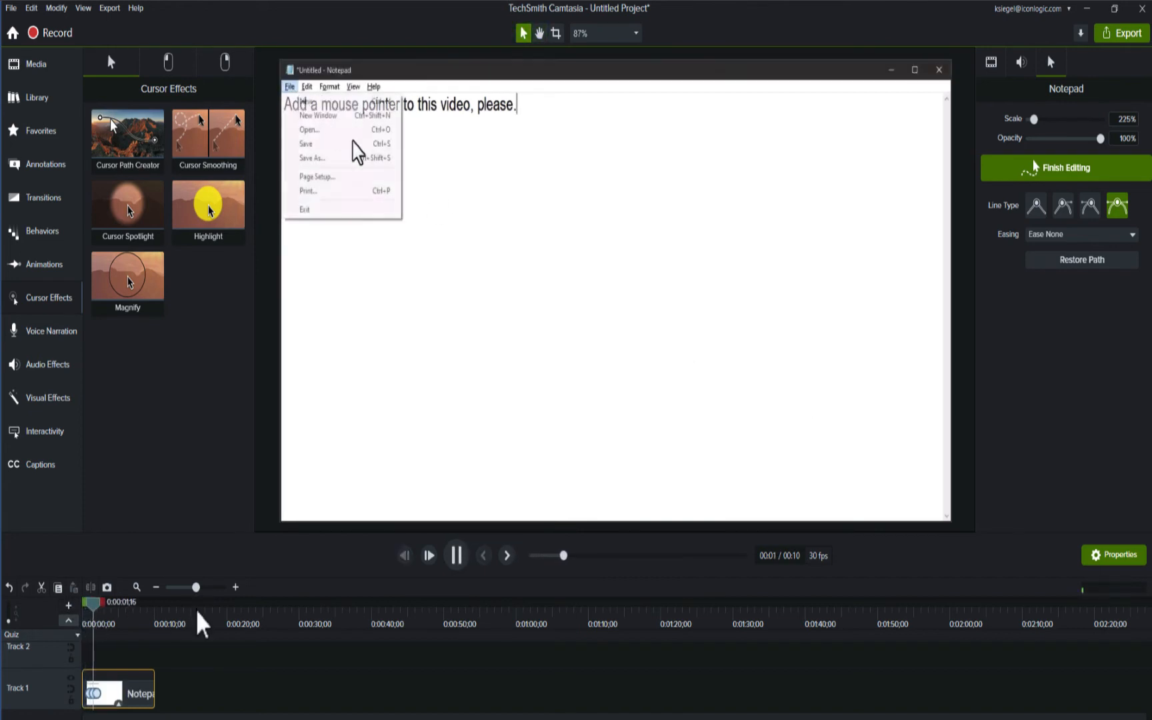
pyautogui.press('space')
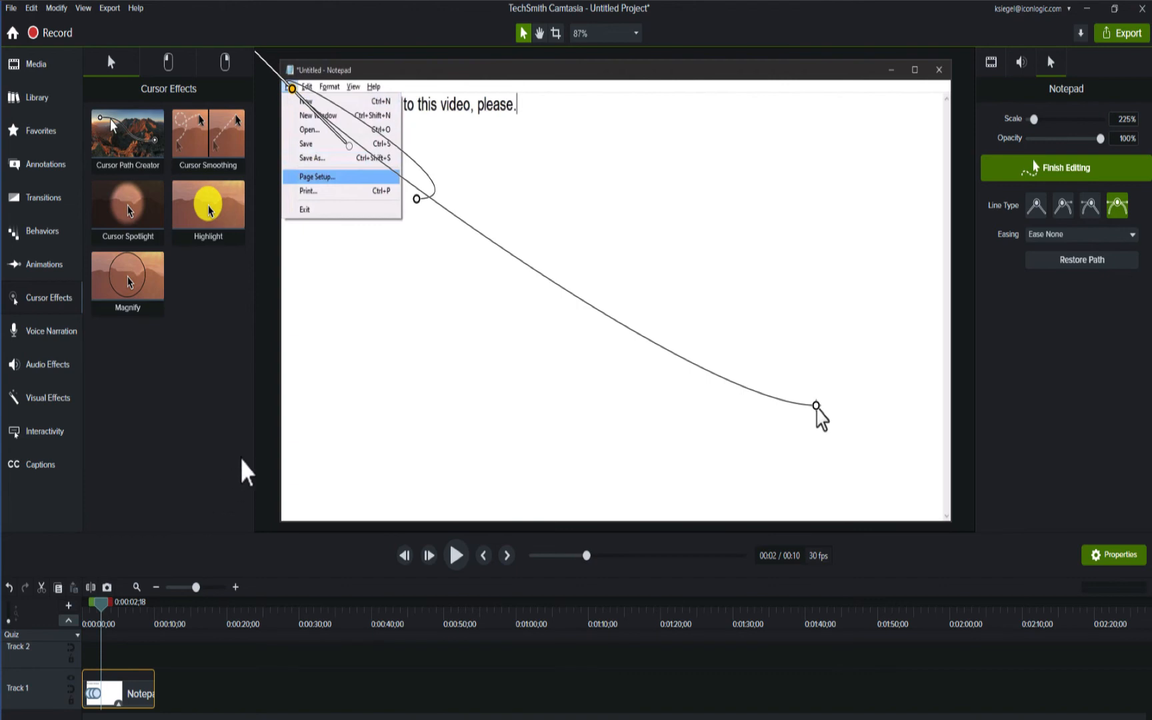
# Shift the path's end point and the File menu point later in time on the Notepad clip
pyautogui.click(90, 619)
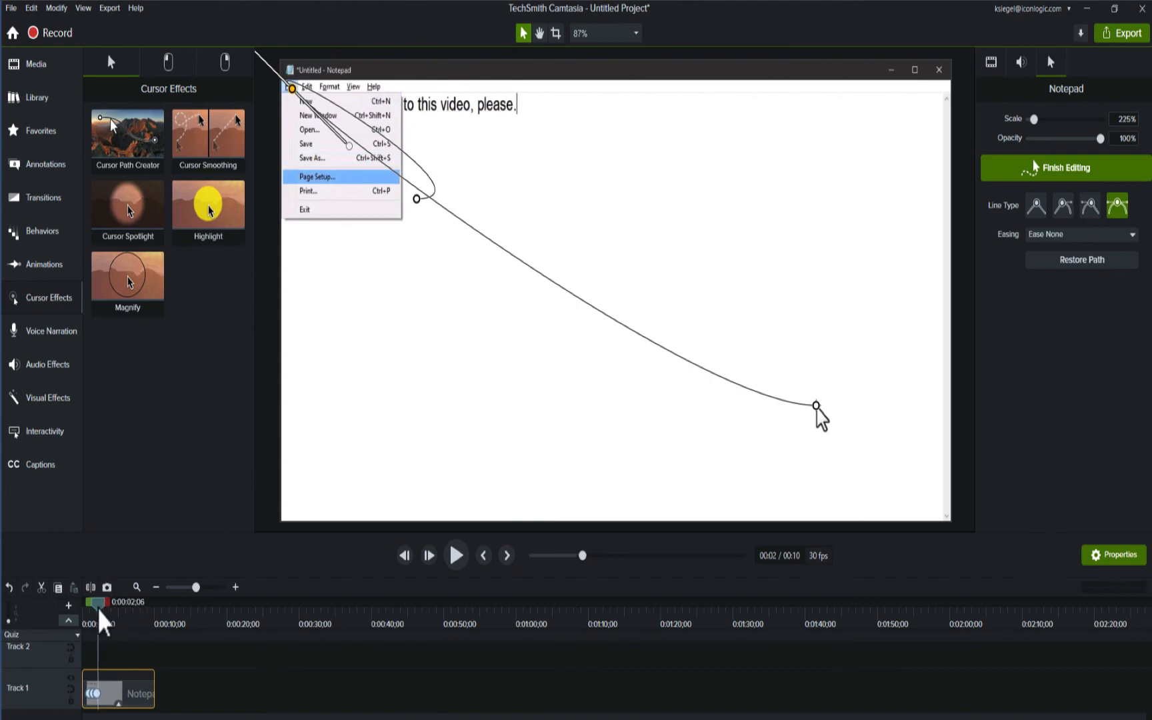
pyautogui.click(105, 694)
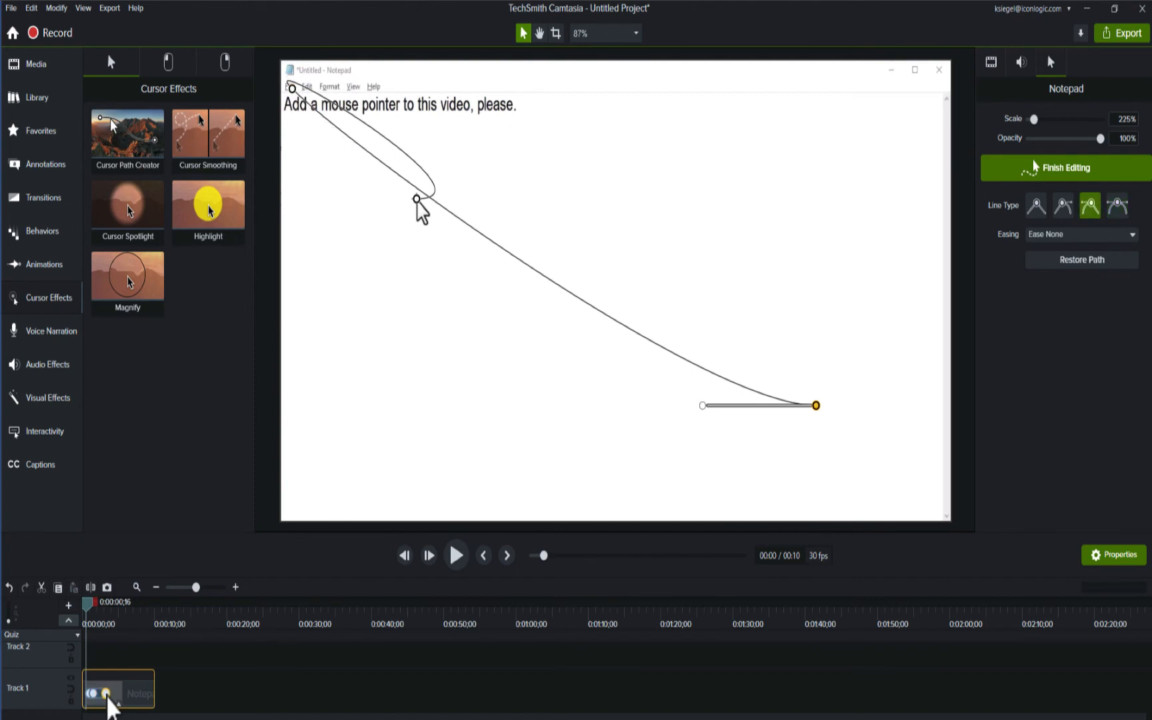
pyautogui.moveTo(107, 694); pyautogui.dragTo(112, 695)
pyautogui.click(95, 694)
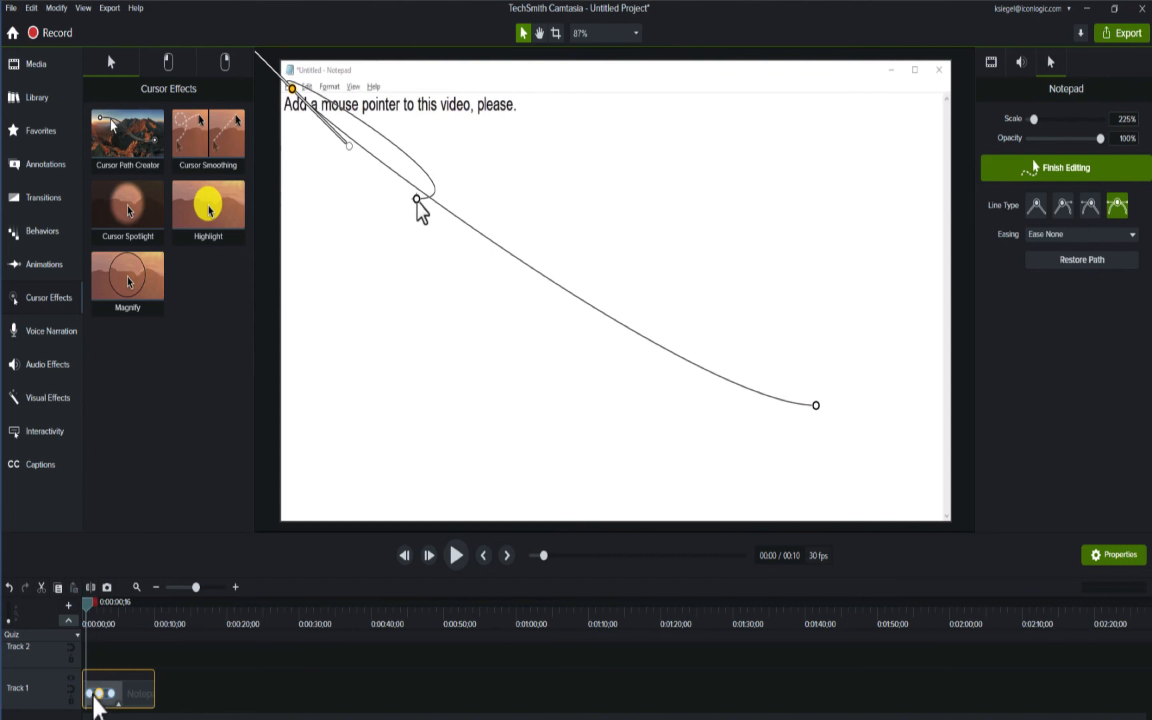
# Set the line type of the File menu cursor point to straight
pyautogui.click(90, 696)
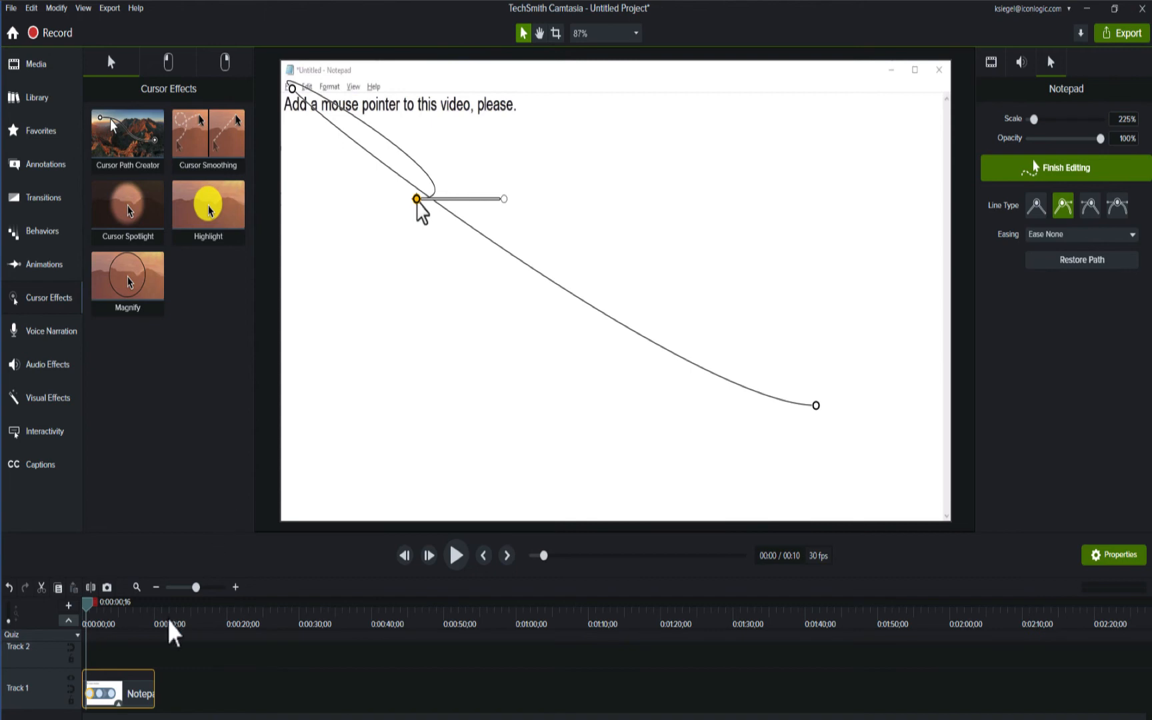
pyautogui.click(100, 695)
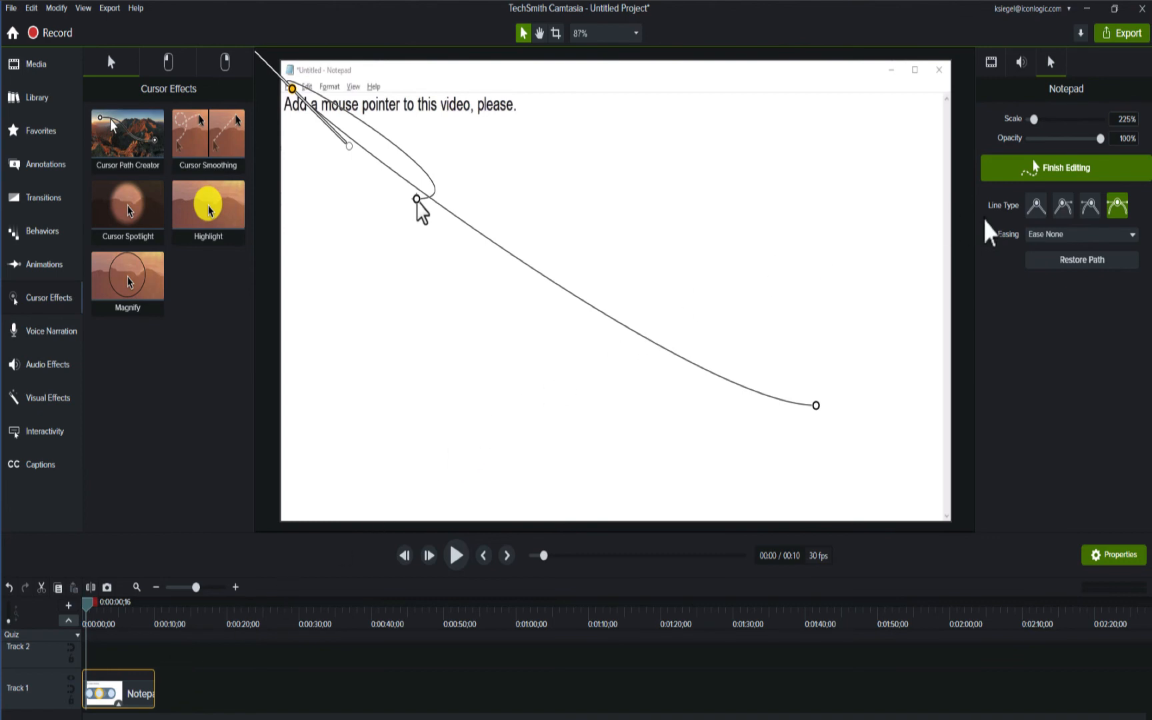
pyautogui.click(1036, 207)
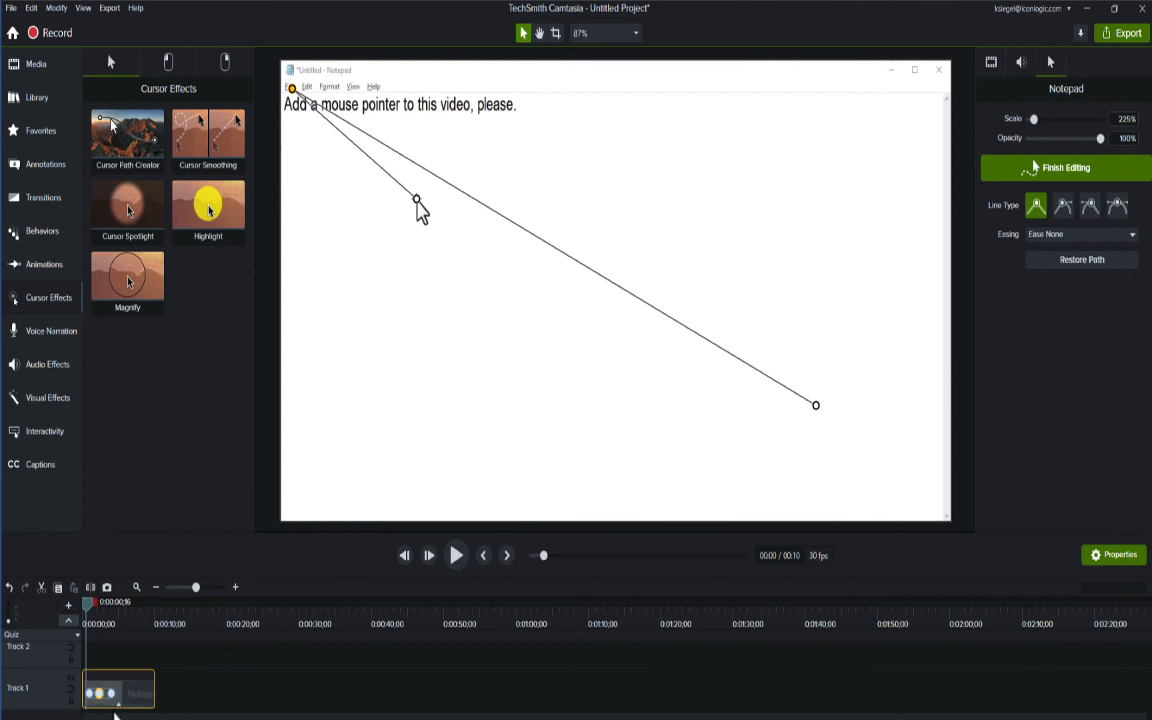
# Delete the last cursor path point and play the clip from the start to preview the remaining path
pyautogui.click(90, 696)
pyautogui.click(99, 695)
pyautogui.click(112, 694)
pyautogui.press('Delete')
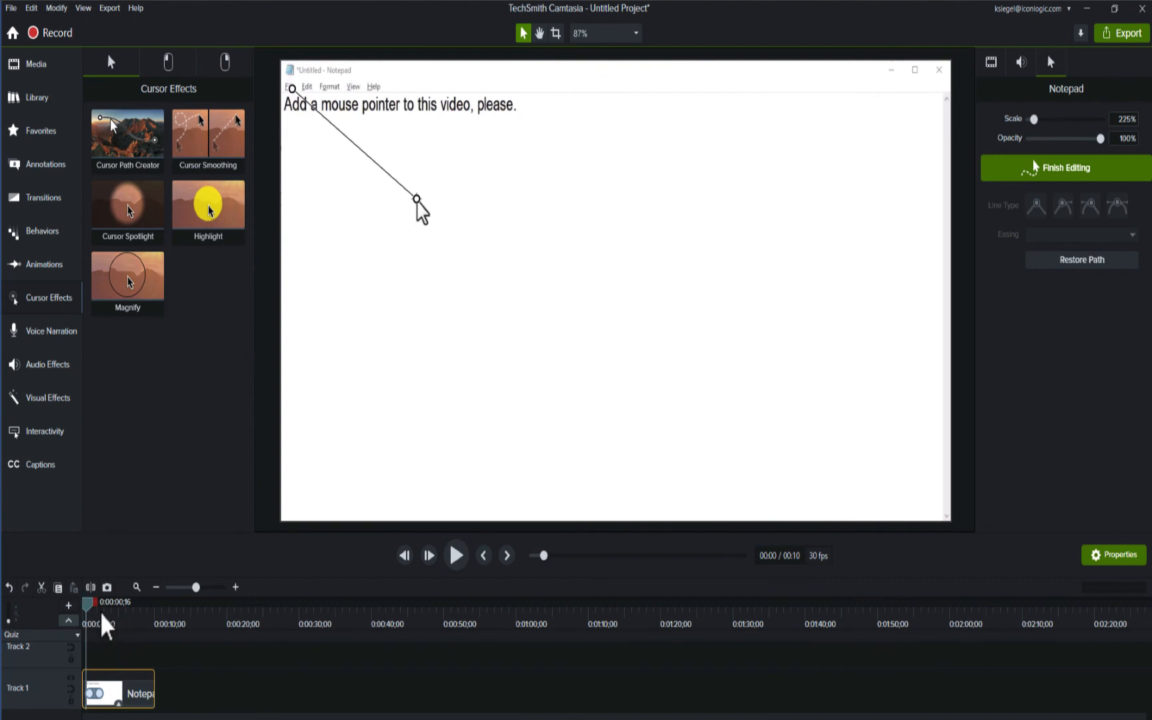
pyautogui.moveTo(87, 609); pyautogui.dragTo(84, 611)
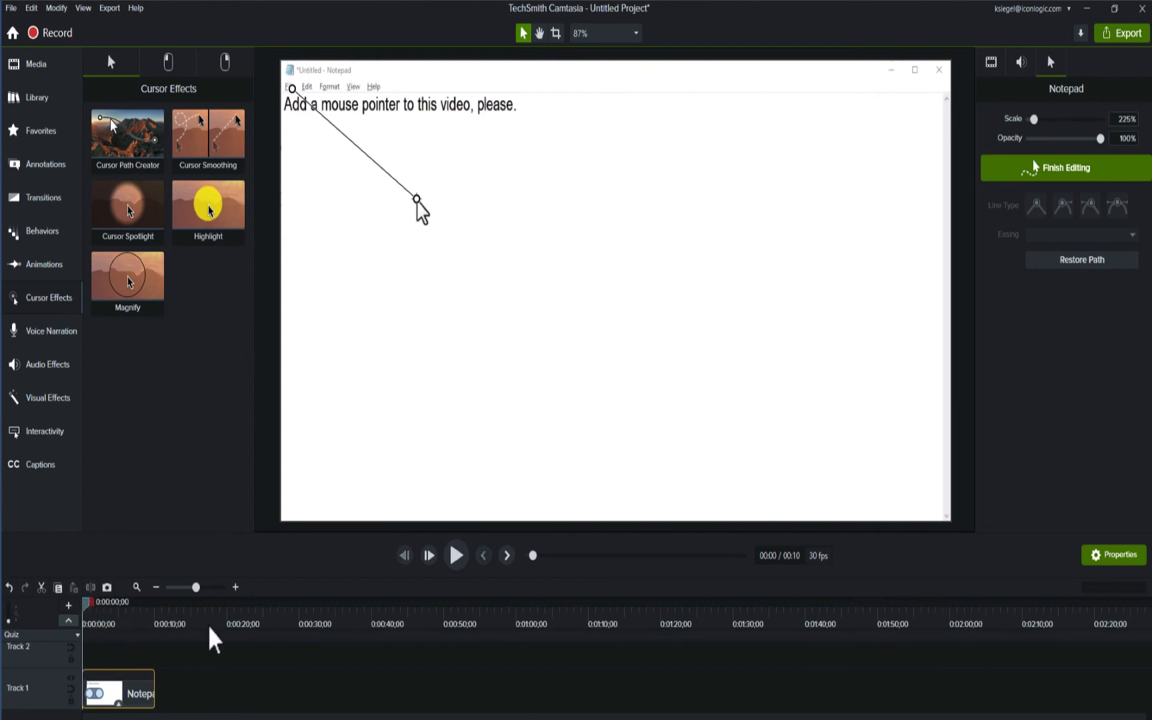
pyautogui.press('space')
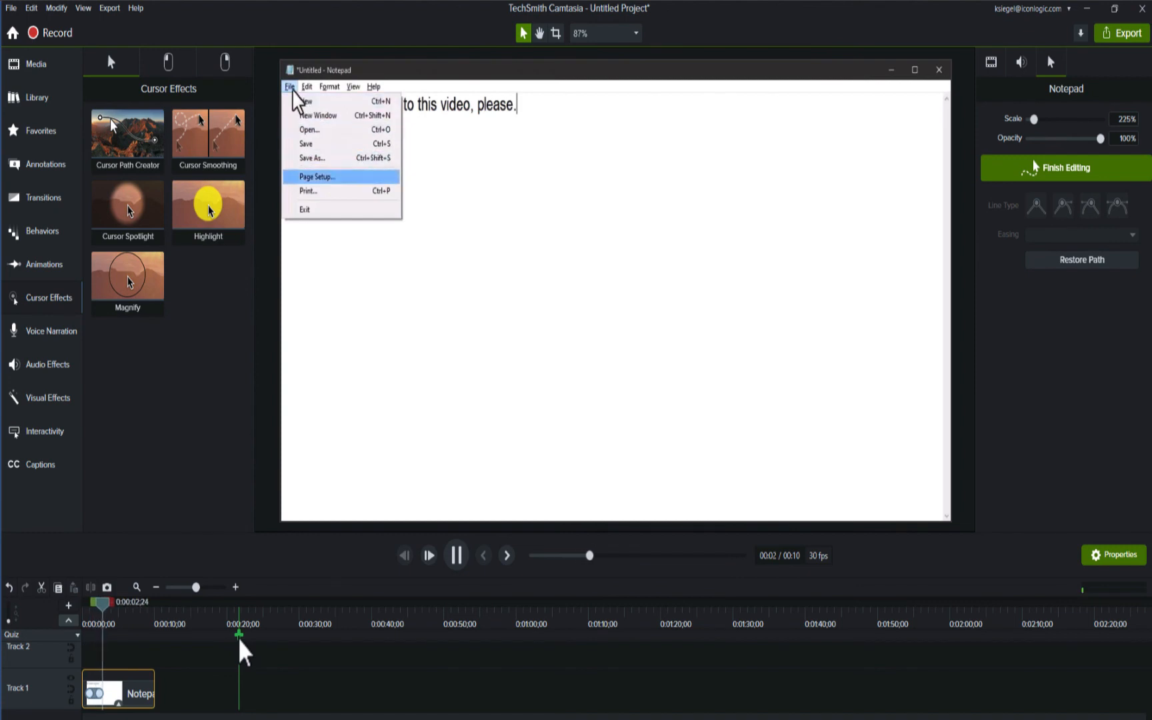
pyautogui.press('space')
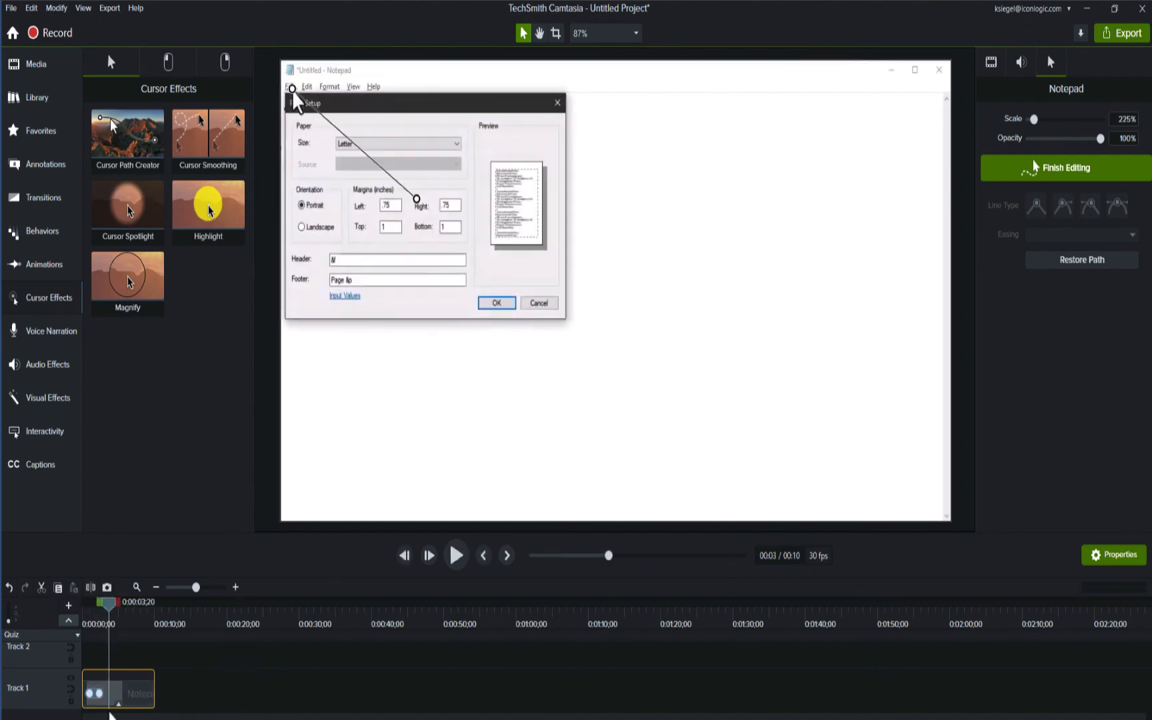
# Move the File menu cursor point earlier on the clip to about 0:00:01;12 and preview the timing from the start
pyautogui.click(99, 693)
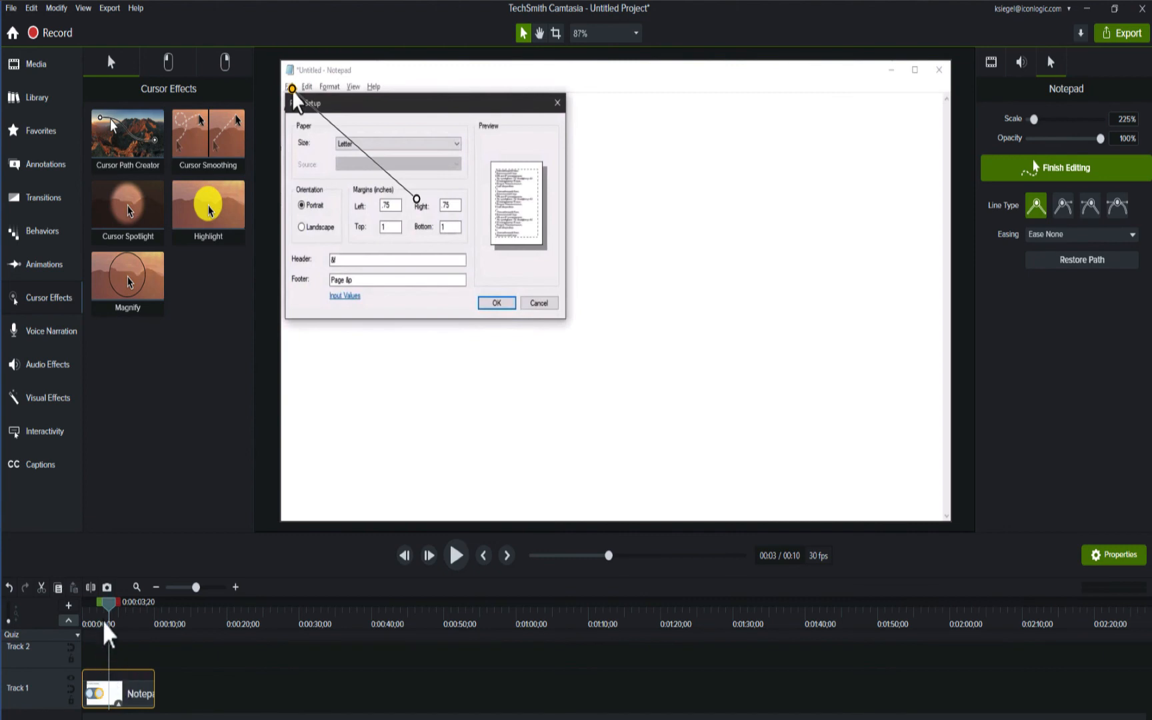
pyautogui.moveTo(108, 609); pyautogui.dragTo(90, 620)
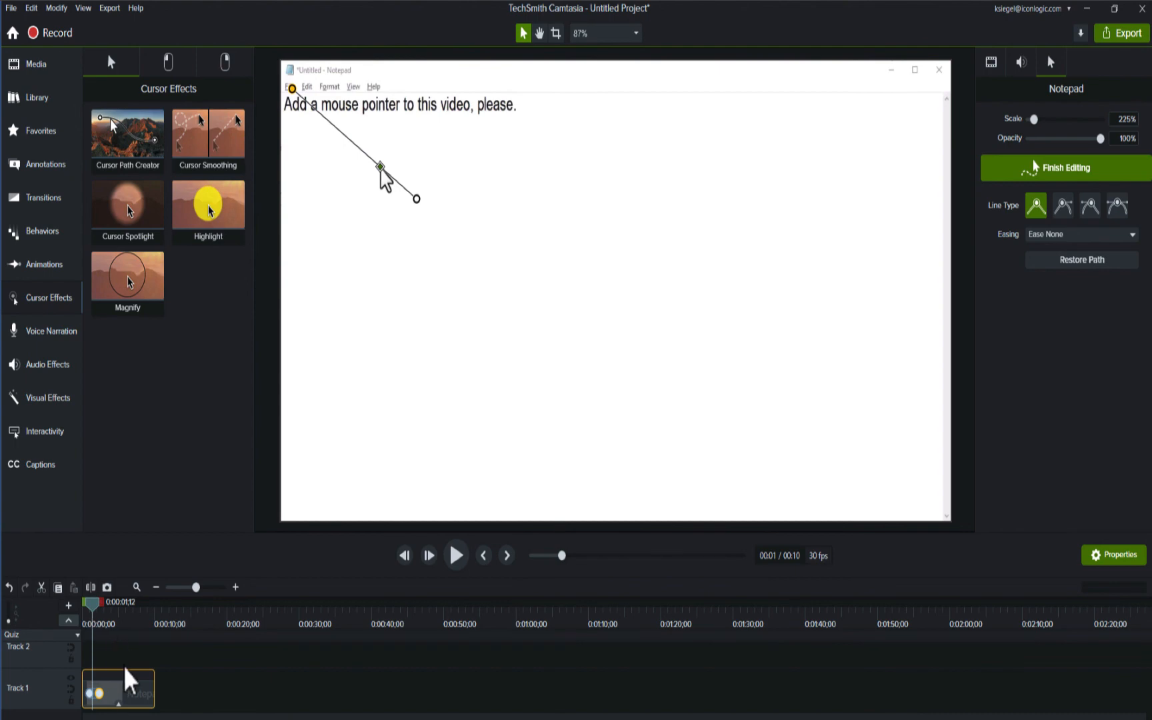
pyautogui.moveTo(98, 698); pyautogui.dragTo(92, 701)
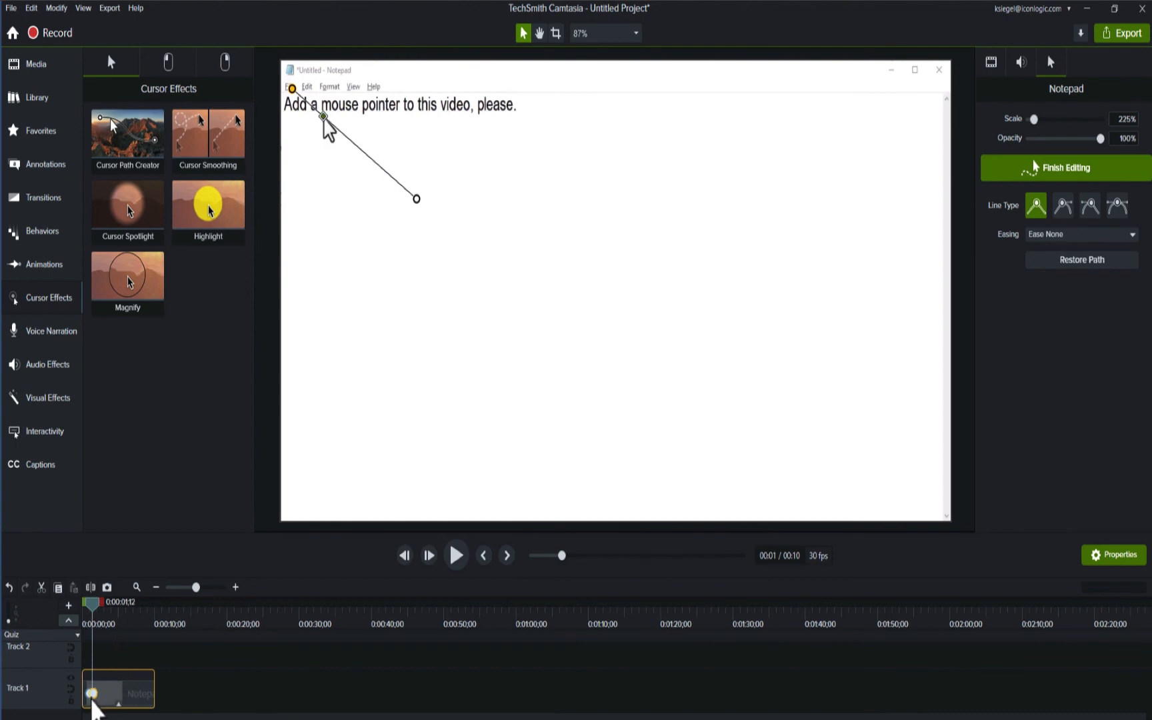
pyautogui.moveTo(92, 612); pyautogui.dragTo(81, 616)
pyautogui.press('space')
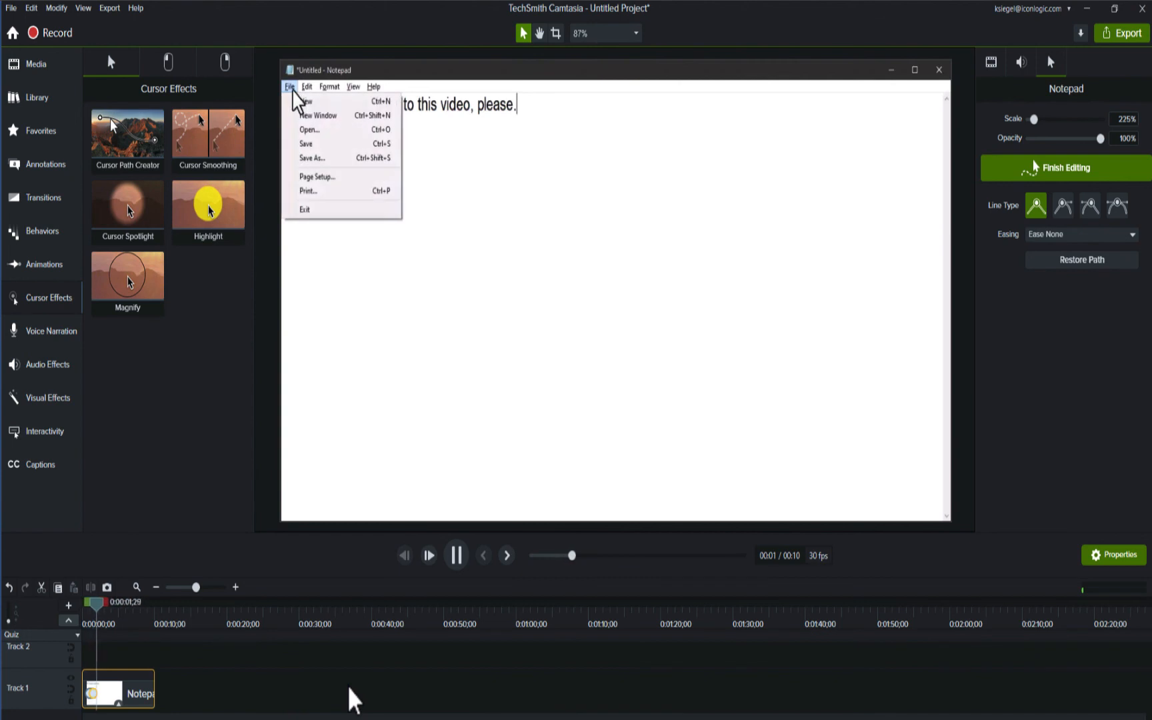
pyautogui.press('space')
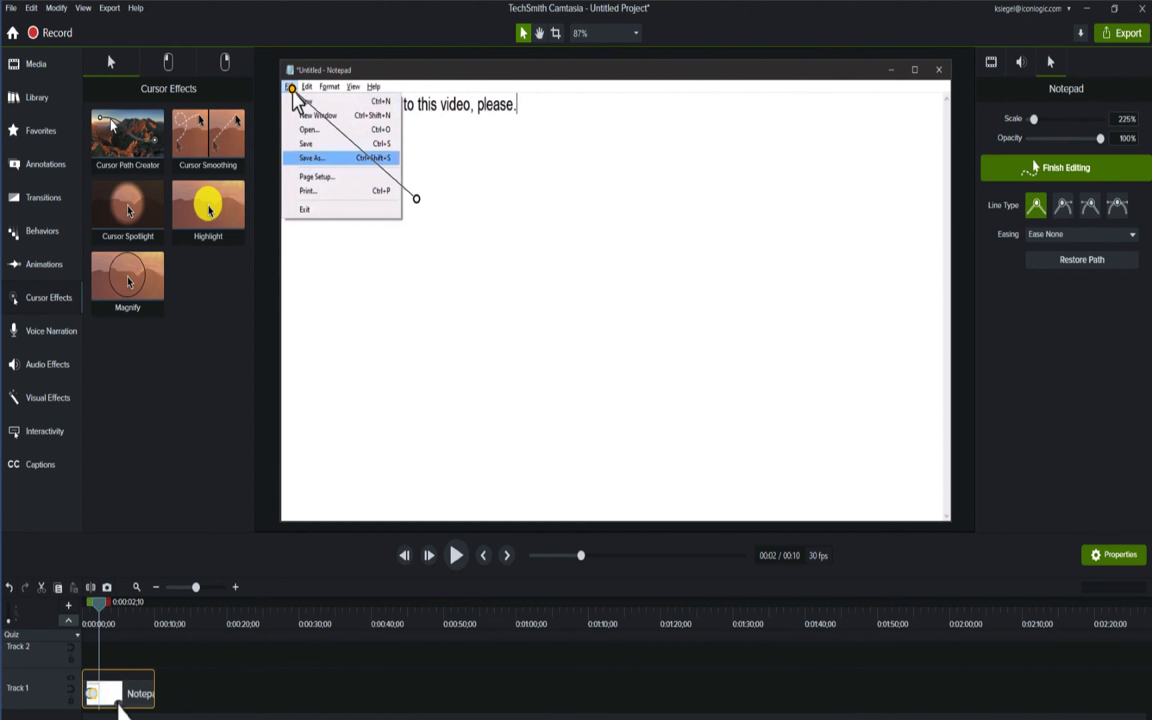
# Split the Notepad clip at 0:00:02;10, where Save As is highlighted in the File menu
pyautogui.moveTo(115, 700)
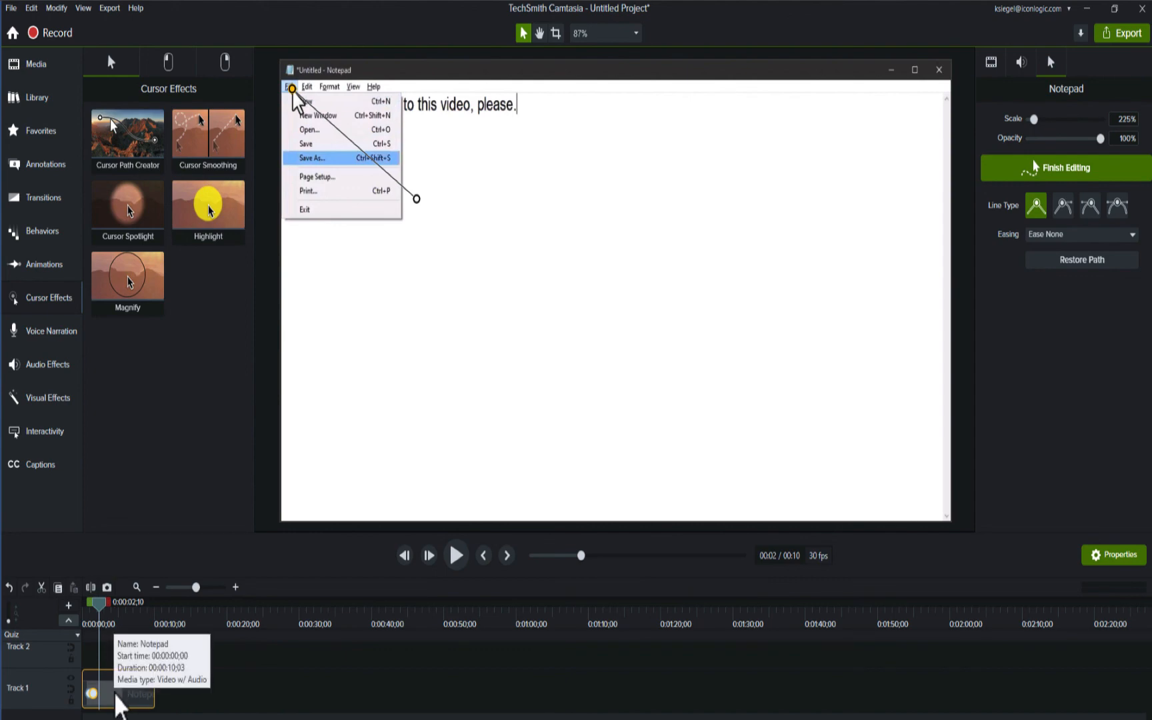
pyautogui.rightClick(99, 612)
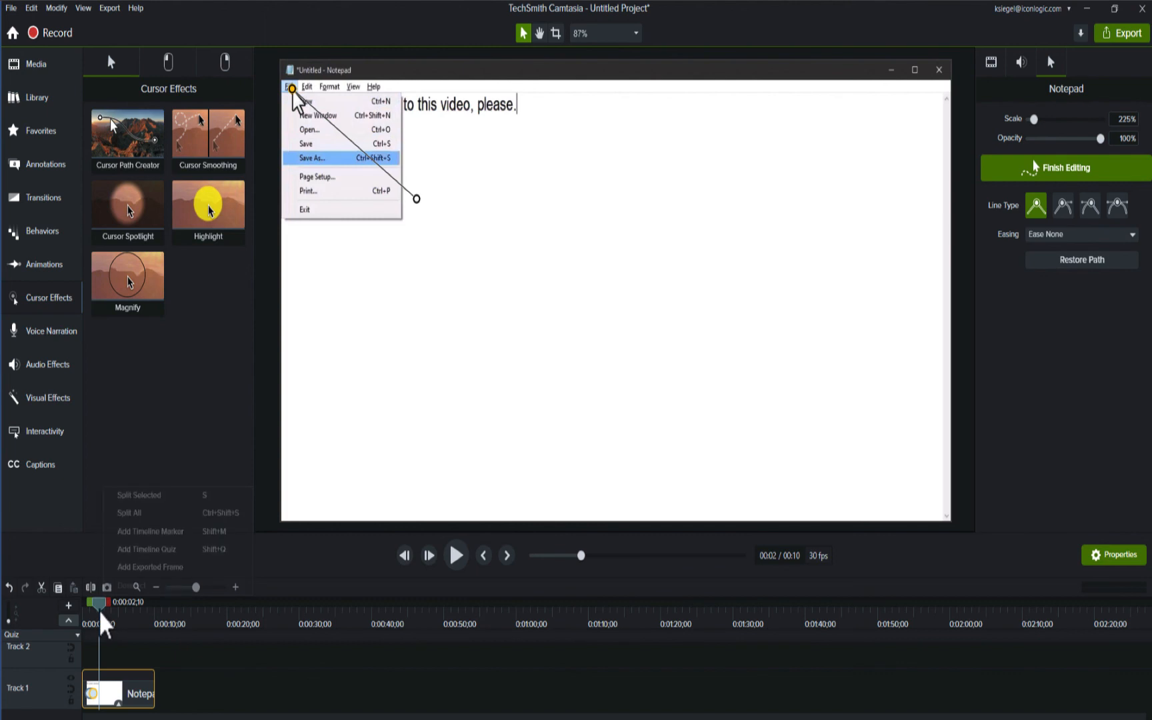
pyautogui.click(132, 505)
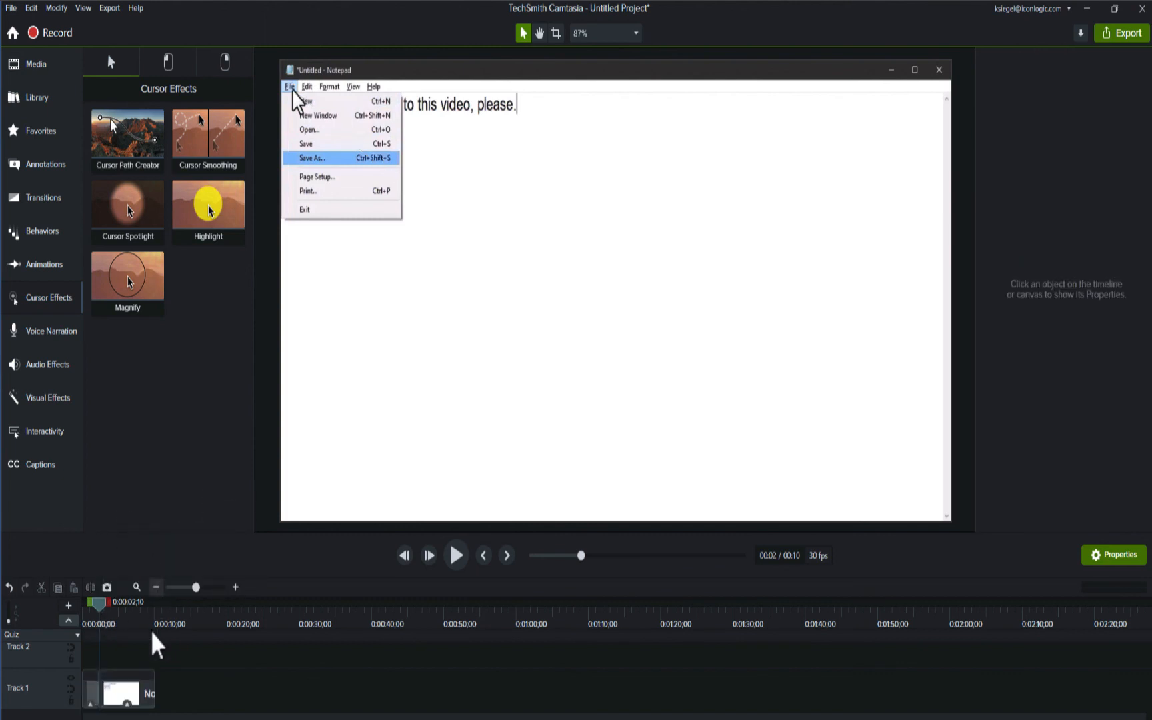
# Replace the second Notepad segment's cursor path by removing its Cursor Path effect and applying a fresh Cursor Path Creator effect
pyautogui.click(132, 694)
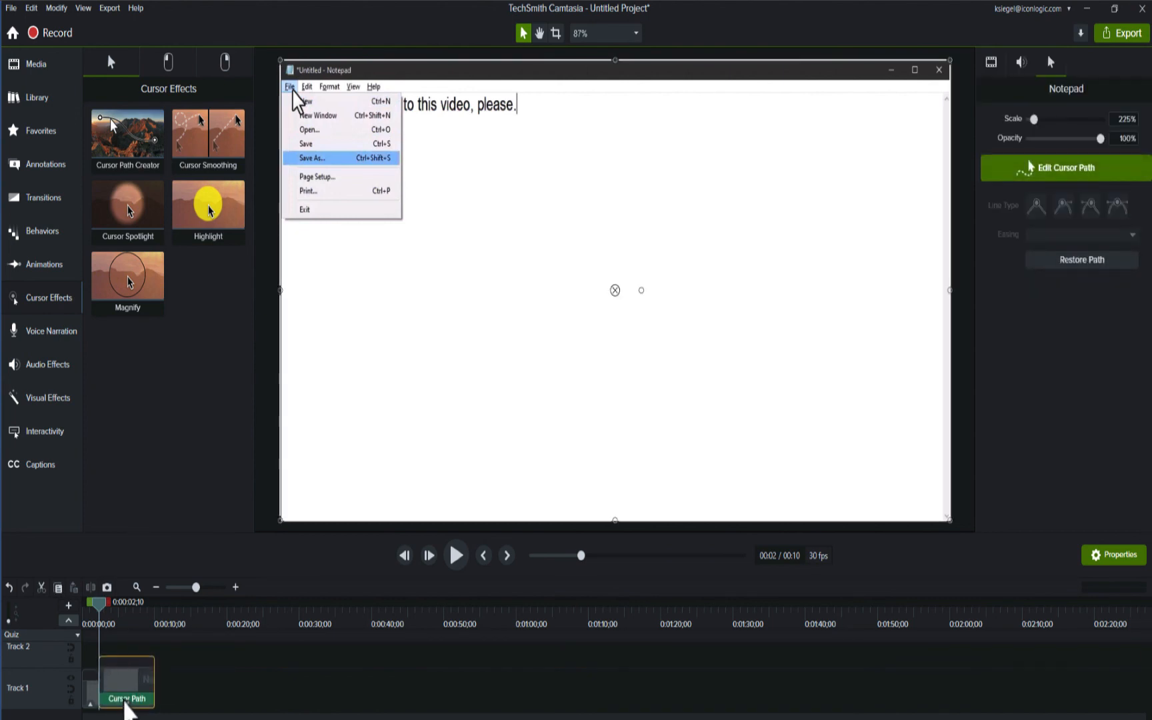
pyautogui.click(125, 698)
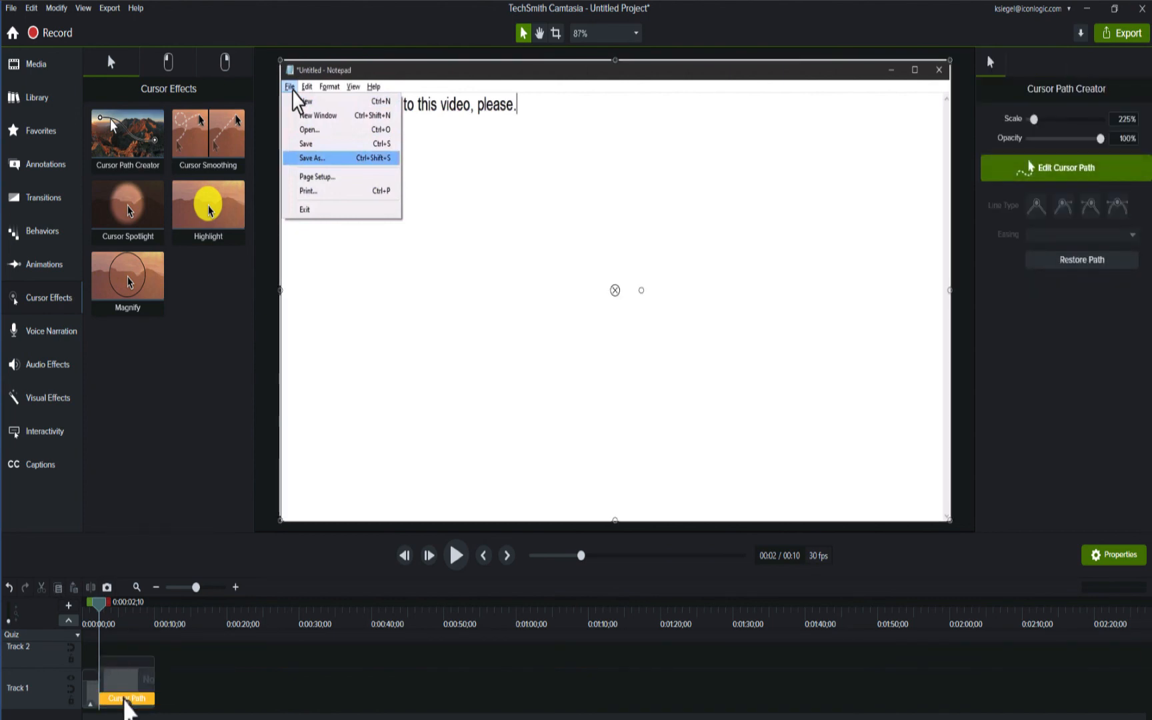
pyautogui.click(125, 700)
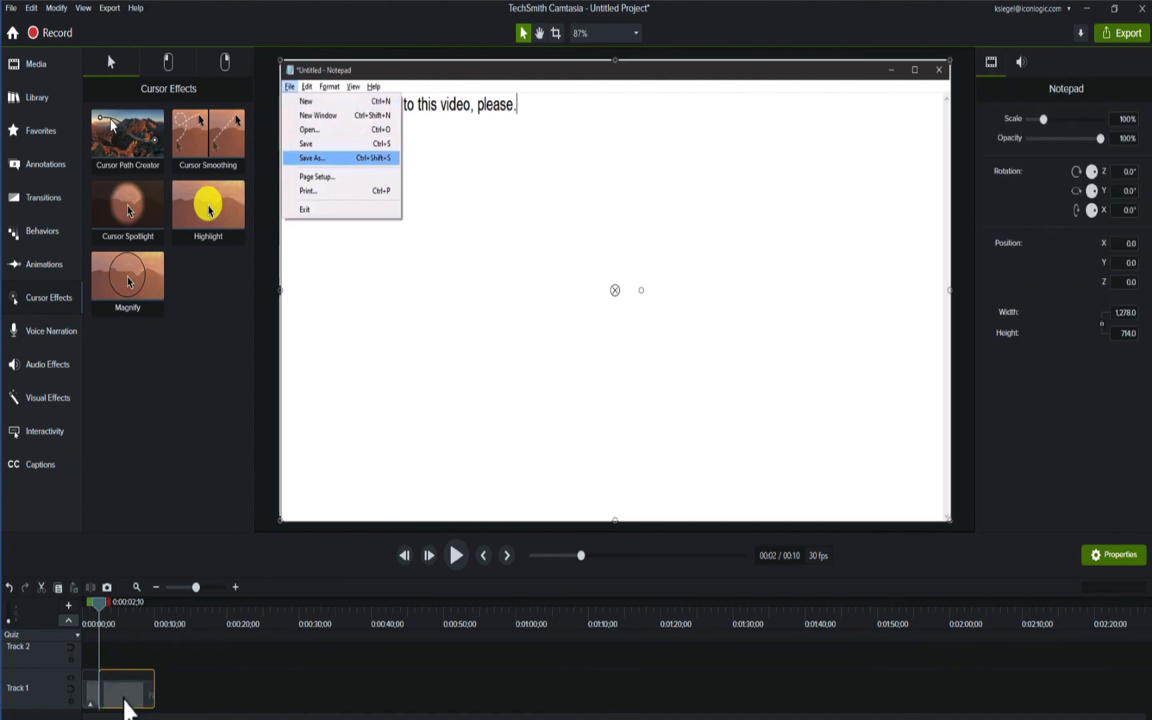
pyautogui.rightClick(121, 167)
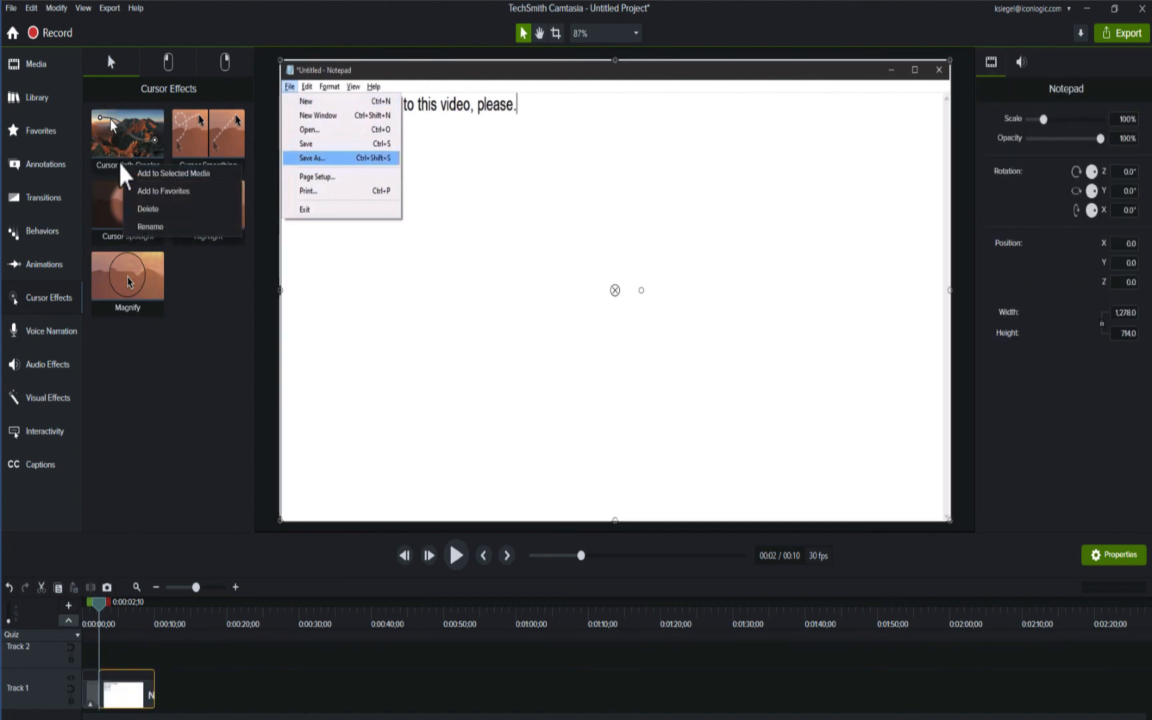
pyautogui.click(138, 174)
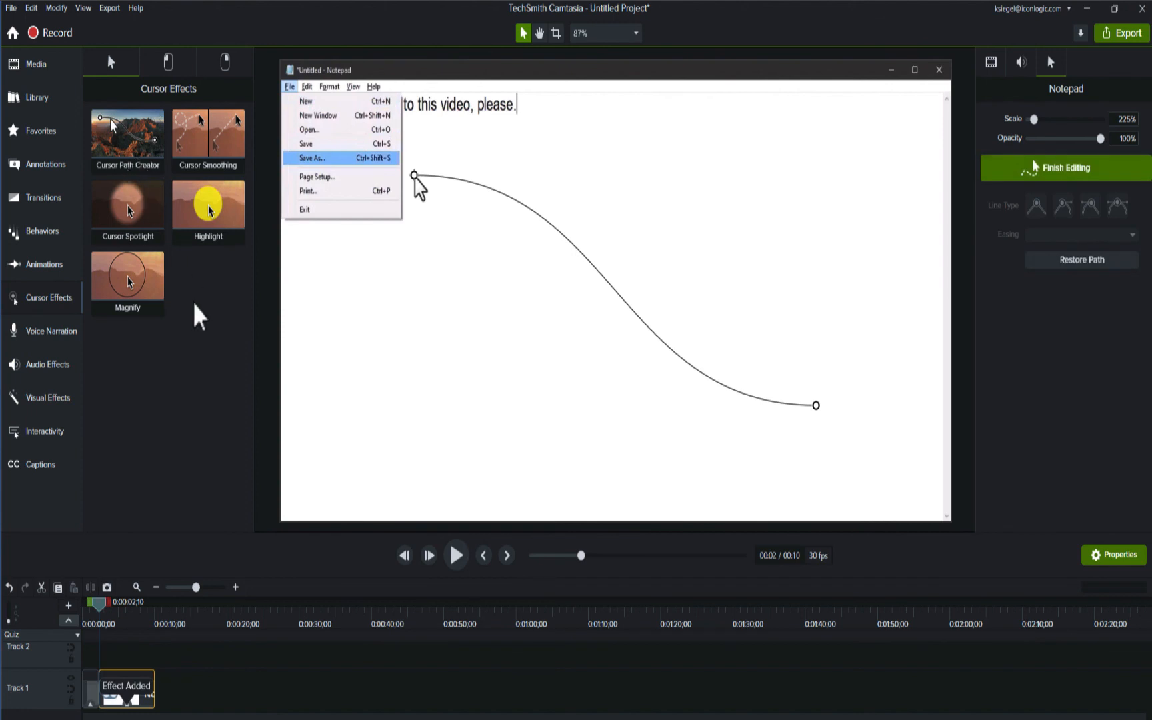